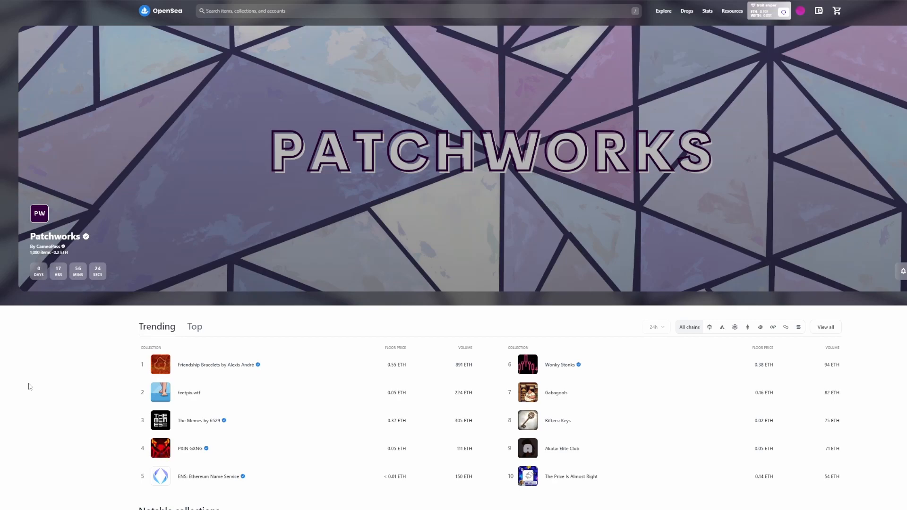
pyautogui.scroll(-1, 45, 361)
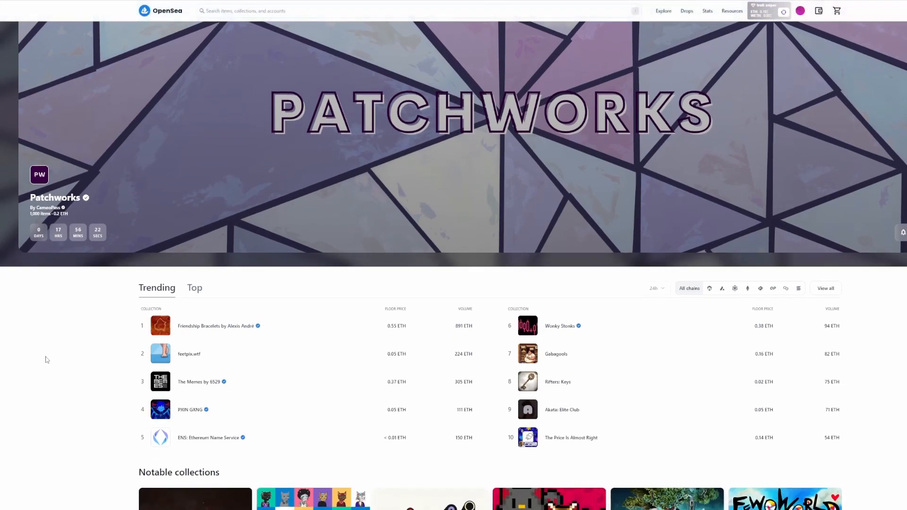
# Step: Show the Top collections ranking instead of Trending on the homepage
pyautogui.click(195, 287)
pyautogui.scroll(-2, 196, 298)
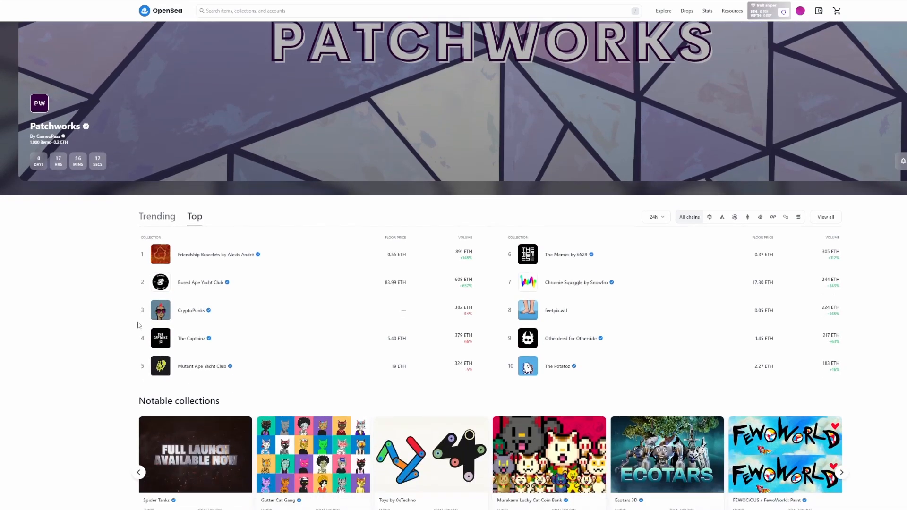
# Step: View The Captainz collection's Activity with its sales chart and recent sales
pyautogui.click(189, 335)
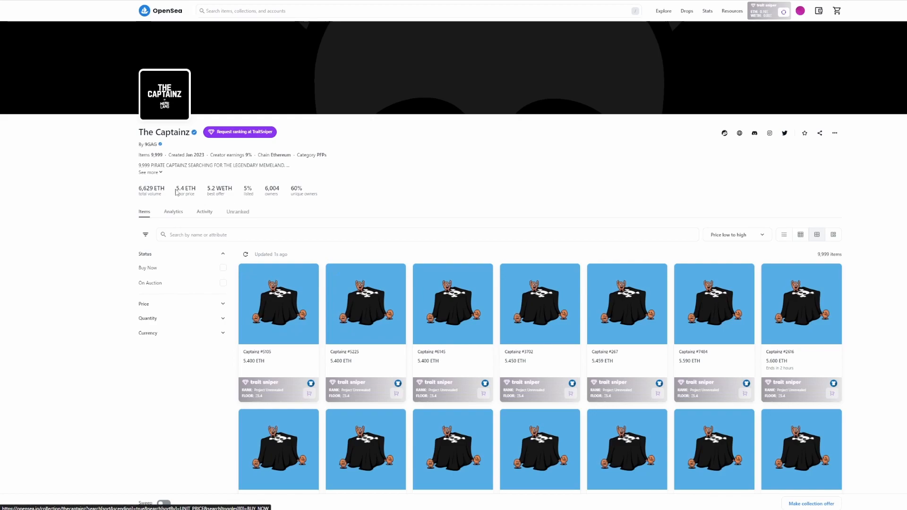
pyautogui.click(204, 211)
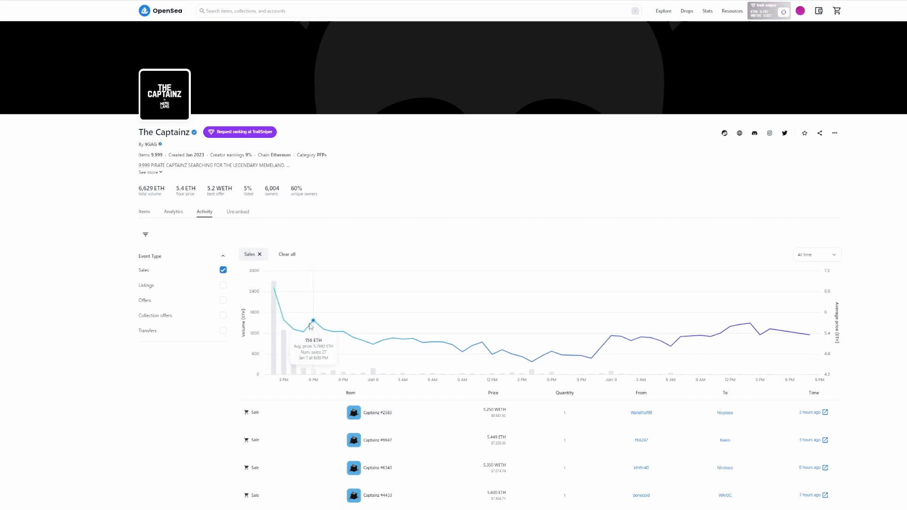
pyautogui.scroll(-1, 304, 324)
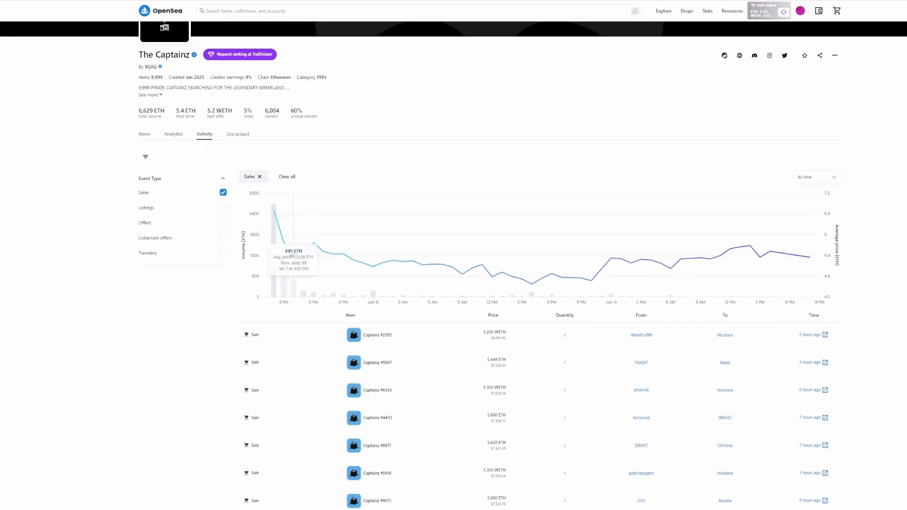
pyautogui.scroll(1, 292, 254)
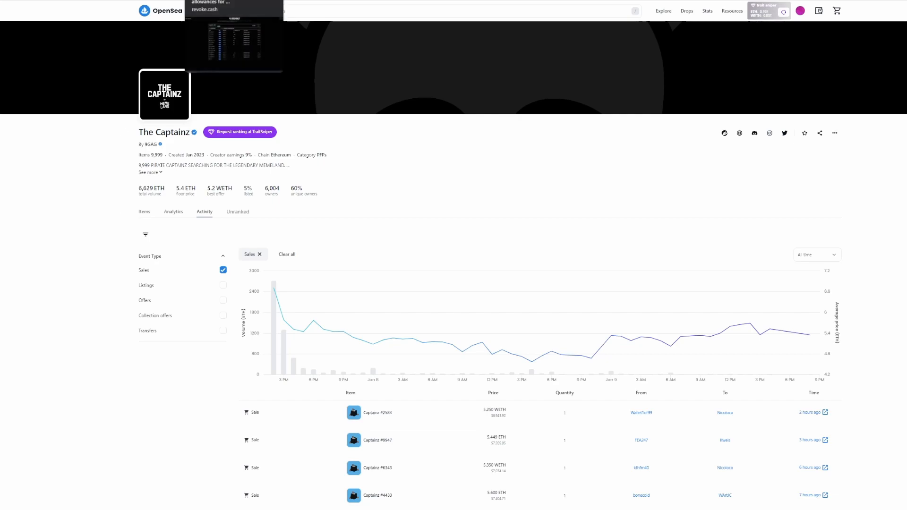
# Step: Review the wallet's NFT allowances on Revoke.cash and look up the OpenSea spender address
pyautogui.click(234, 2)
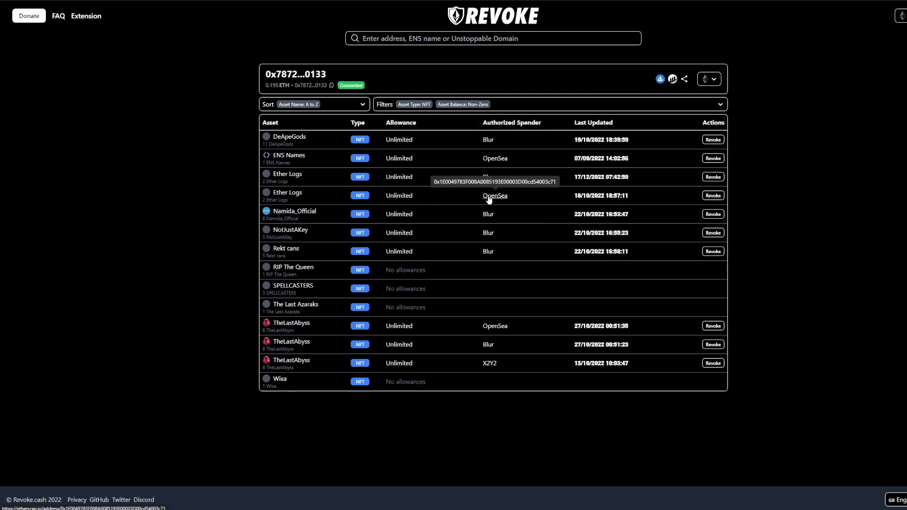
pyautogui.moveTo(495, 158)
pyautogui.click(493, 196)
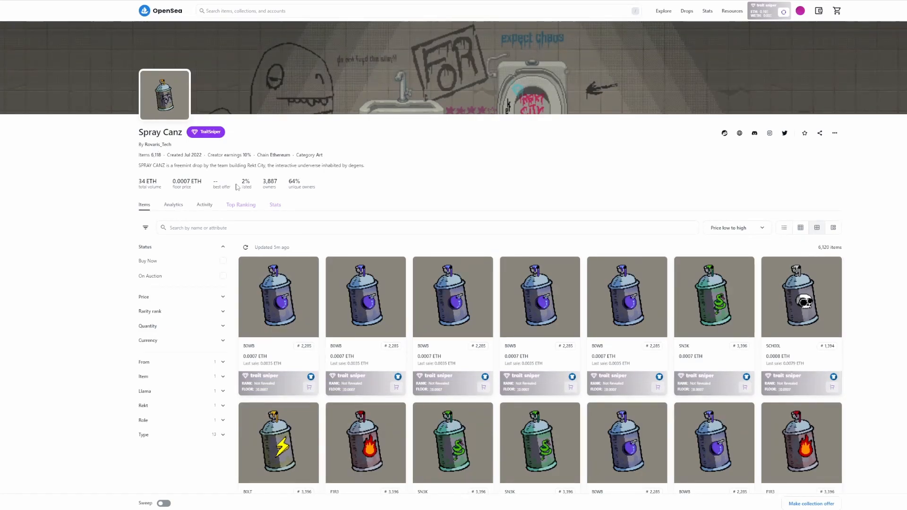
# Step: From the B0WB item's Details, follow the Spray Canz contract address to Etherscan
pyautogui.click(285, 305)
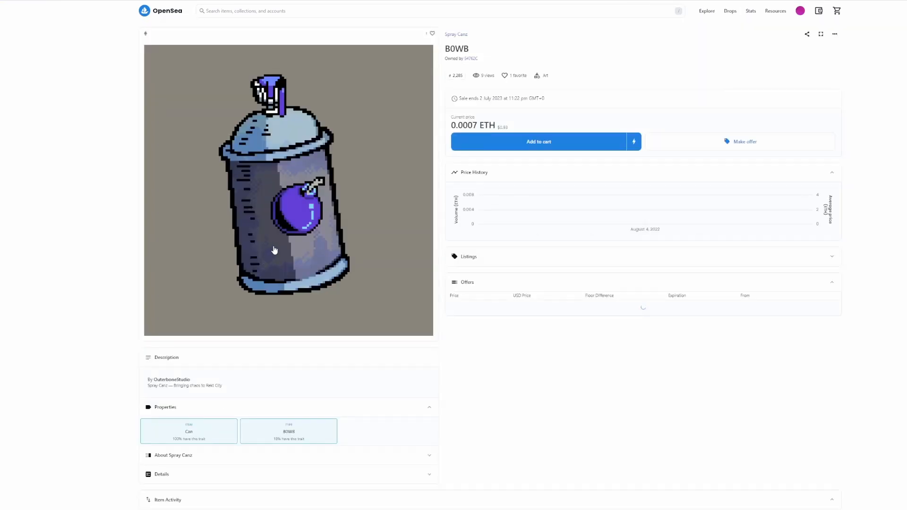
pyautogui.scroll(-2, 227, 318)
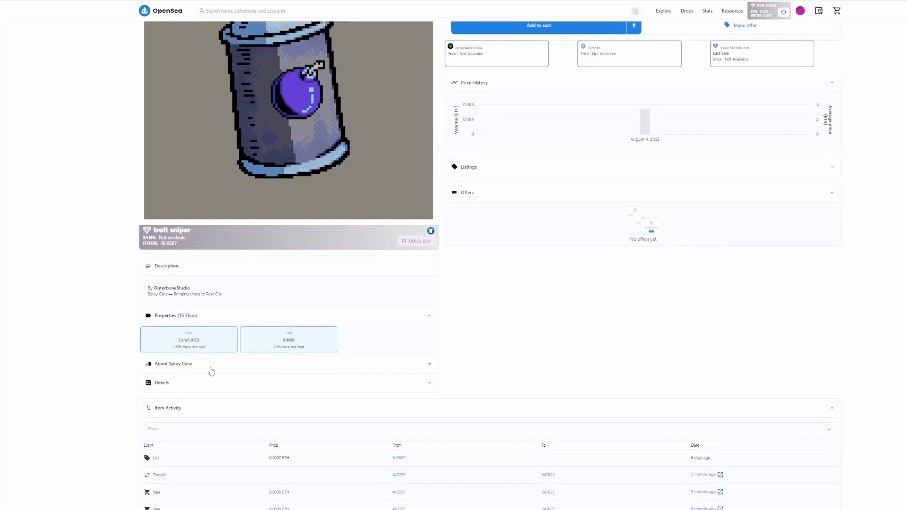
pyautogui.click(189, 385)
pyautogui.scroll(-2, 189, 386)
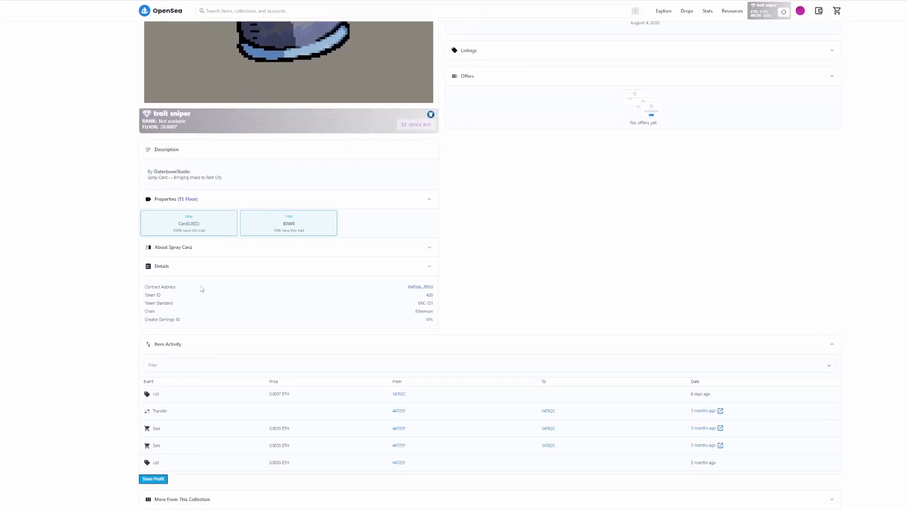
pyautogui.click(417, 288)
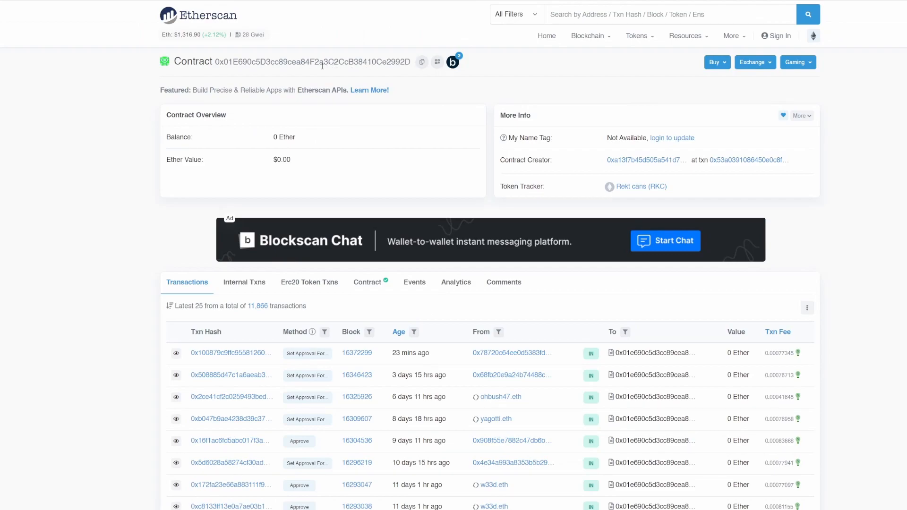
# Step: Show the contract's Write Contract functions and connect MetaMask via Connect to Web3
pyautogui.click(364, 284)
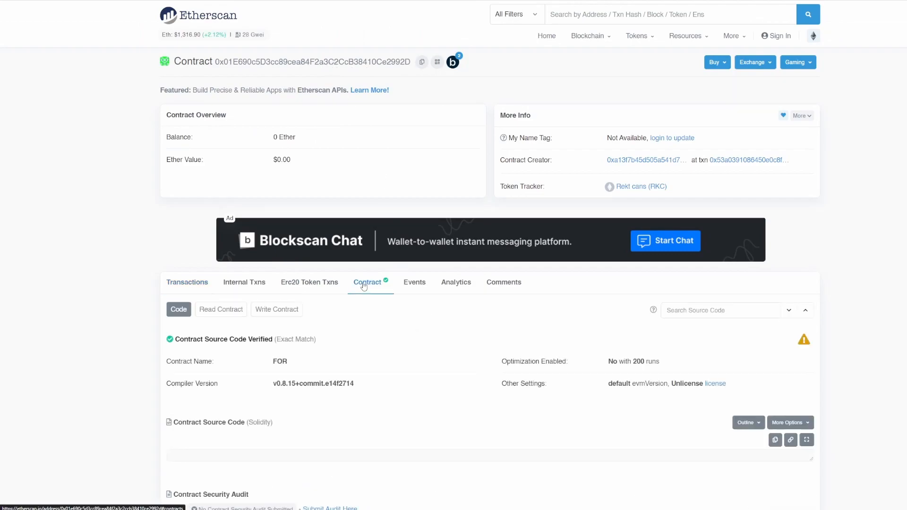
pyautogui.scroll(-3, 364, 283)
pyautogui.click(271, 196)
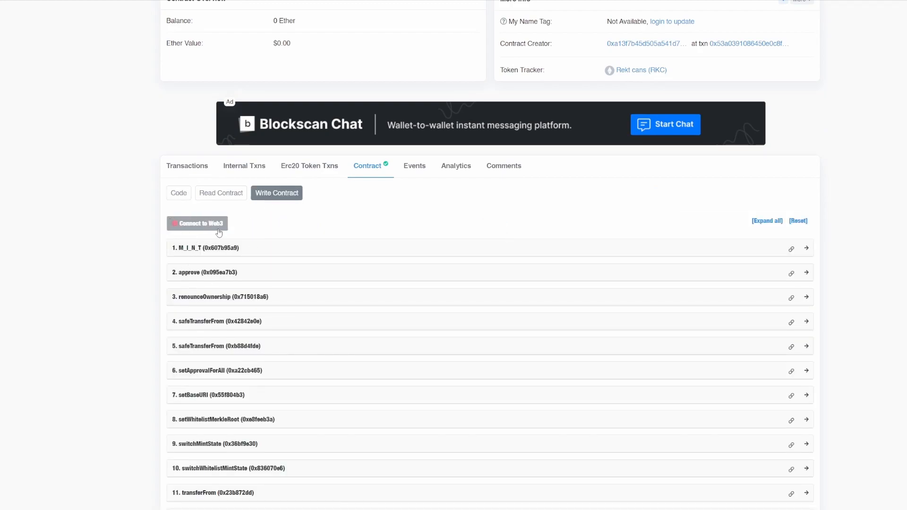
pyautogui.click(189, 225)
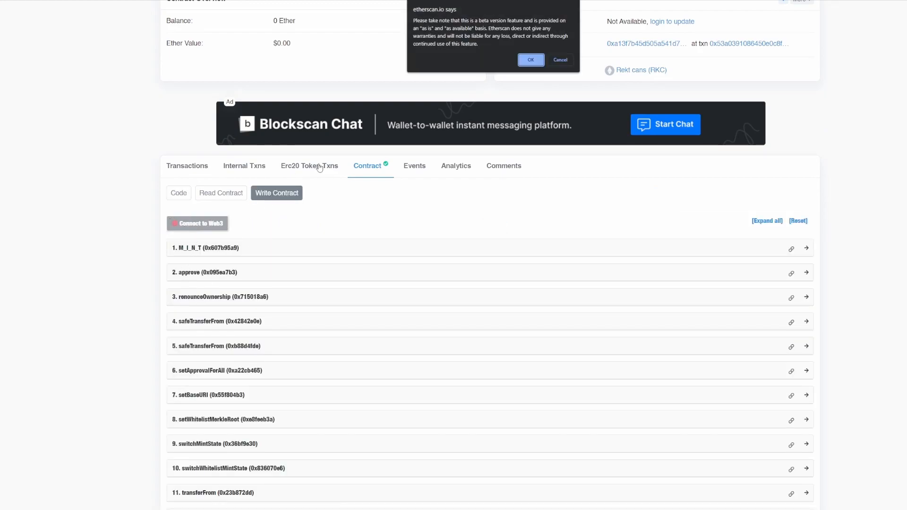
pyautogui.click(531, 60)
pyautogui.click(500, 65)
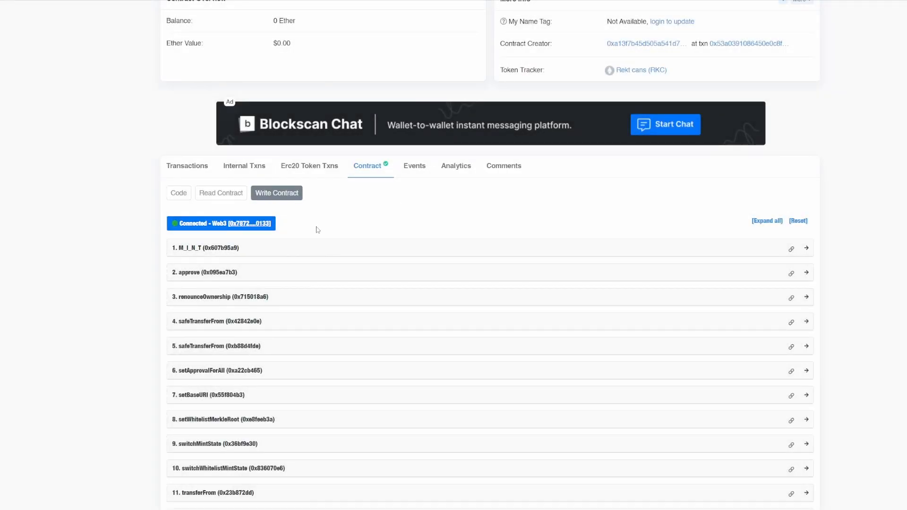
pyautogui.scroll(-2, 153, 265)
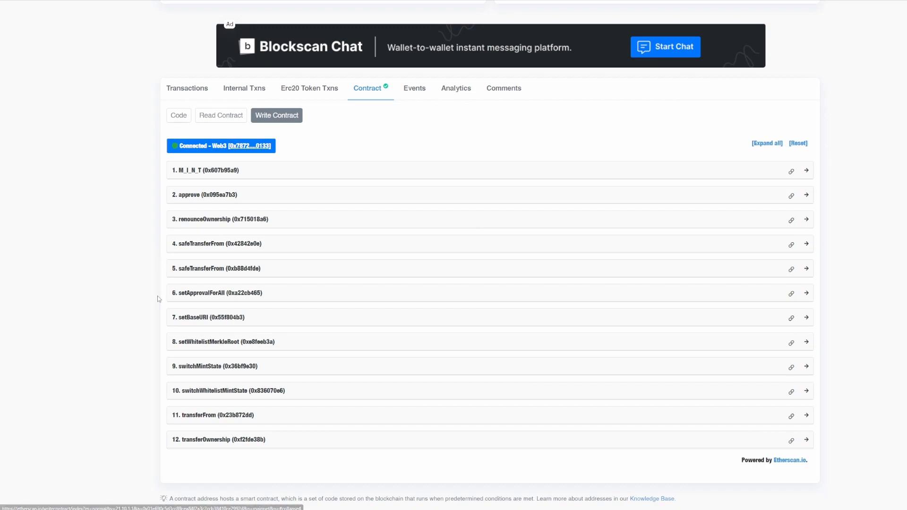
# Step: Fill setApprovalForAll with the OpenSea operator address and value 1, then Write it
pyautogui.click(182, 293)
pyautogui.scroll(-1, 198, 283)
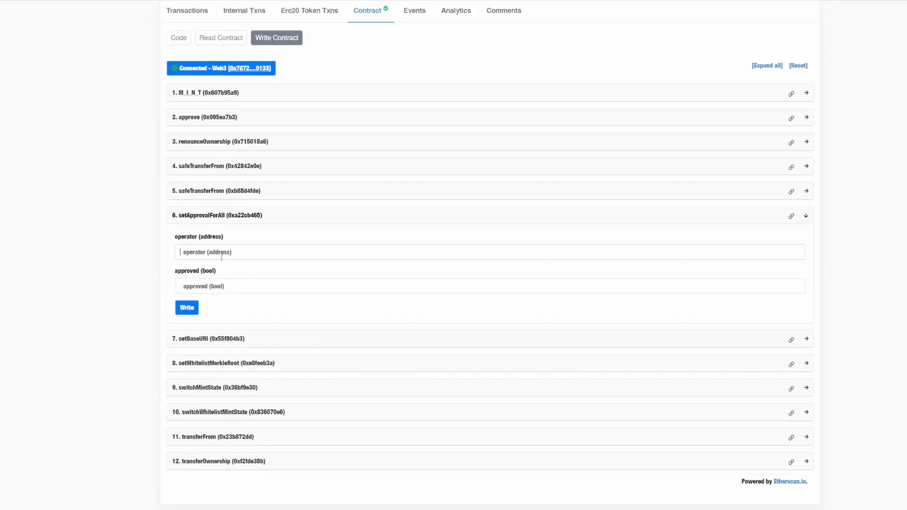
pyautogui.click(221, 256)
pyautogui.hotkey('ctrl', 'v')
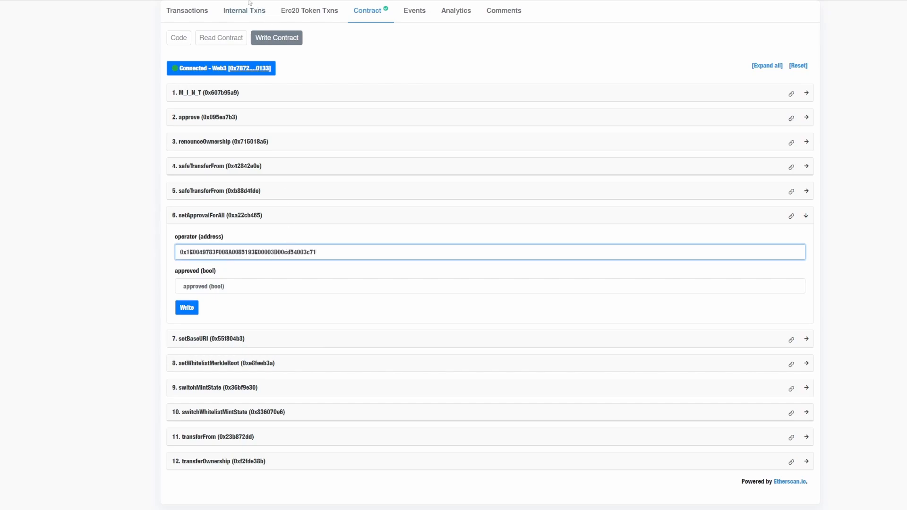
pyautogui.click(227, 287)
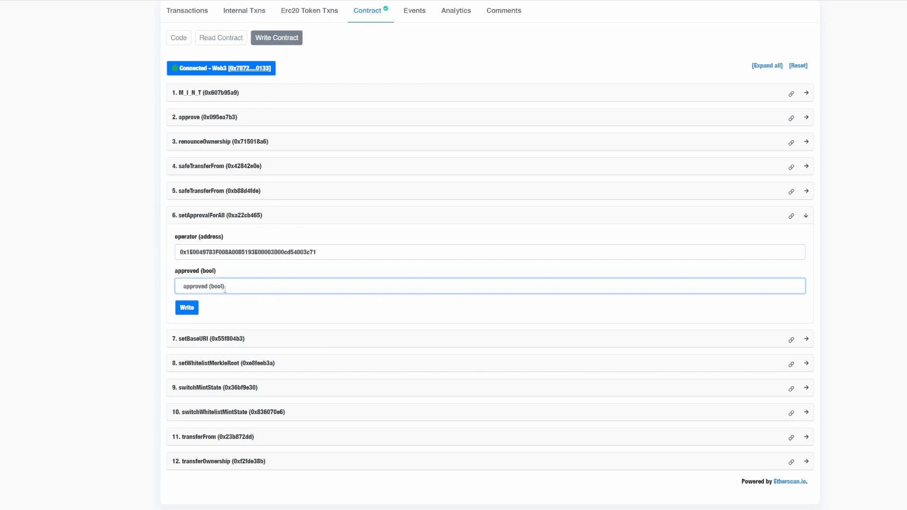
pyautogui.write('1')
pyautogui.click(186, 307)
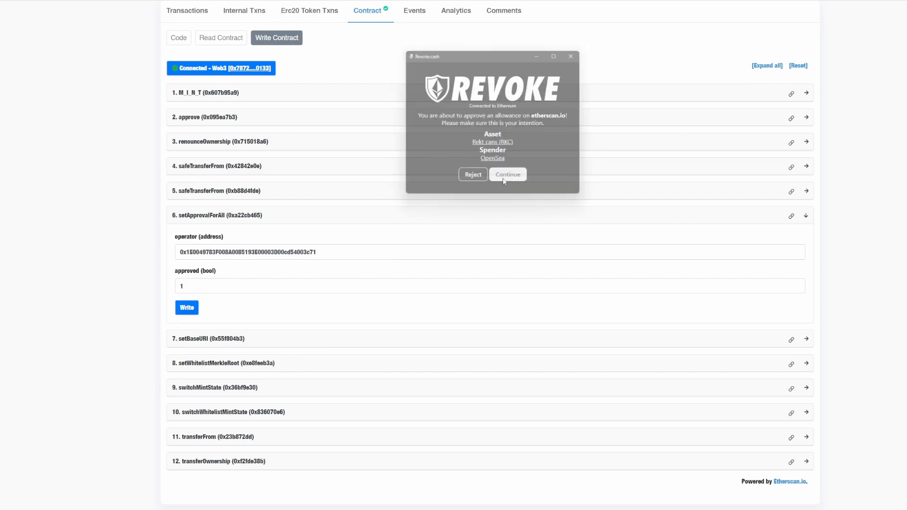
# Step: Continue past the Revoke warning and confirm the transaction in MetaMask with Market gas
pyautogui.click(509, 176)
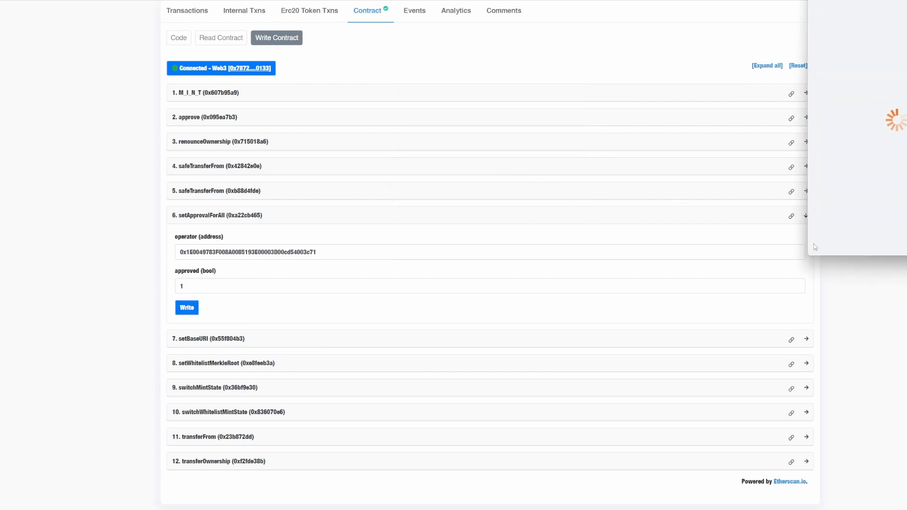
pyautogui.click(871, 147)
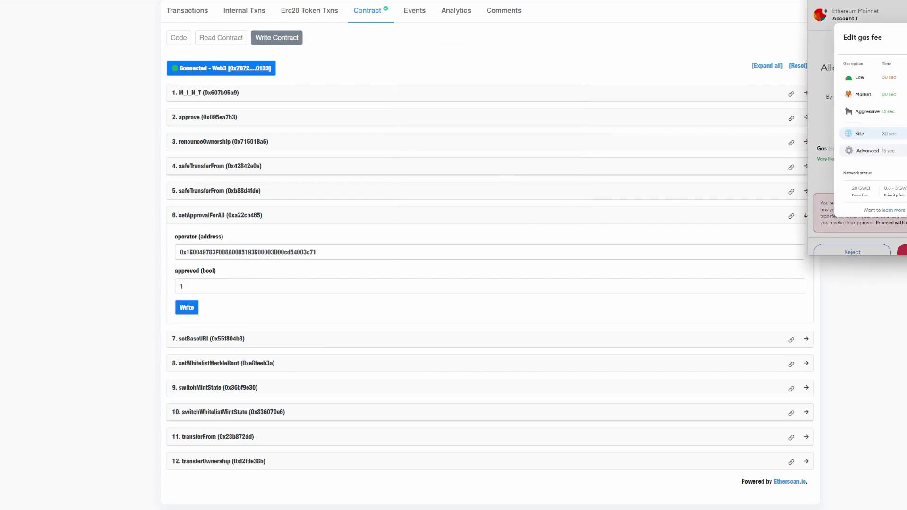
pyautogui.click(863, 93)
pyautogui.scroll(-1, 857, 128)
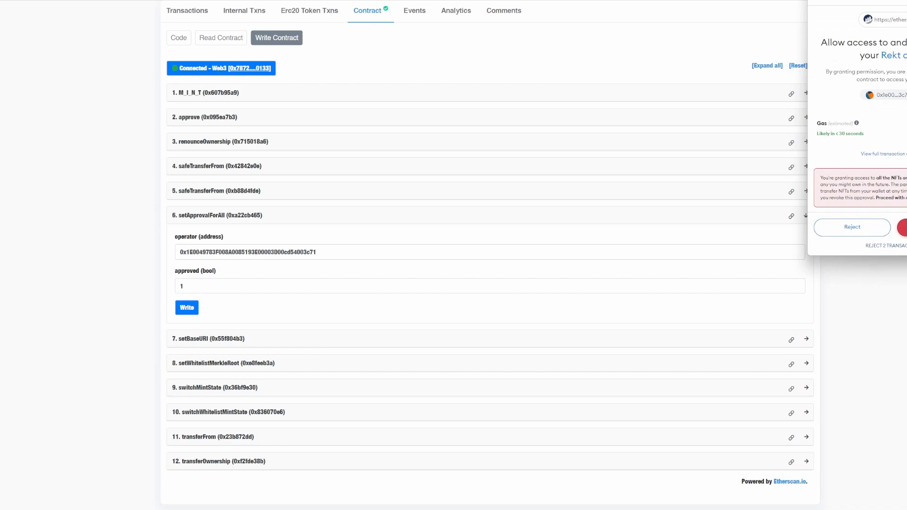
pyautogui.click(901, 227)
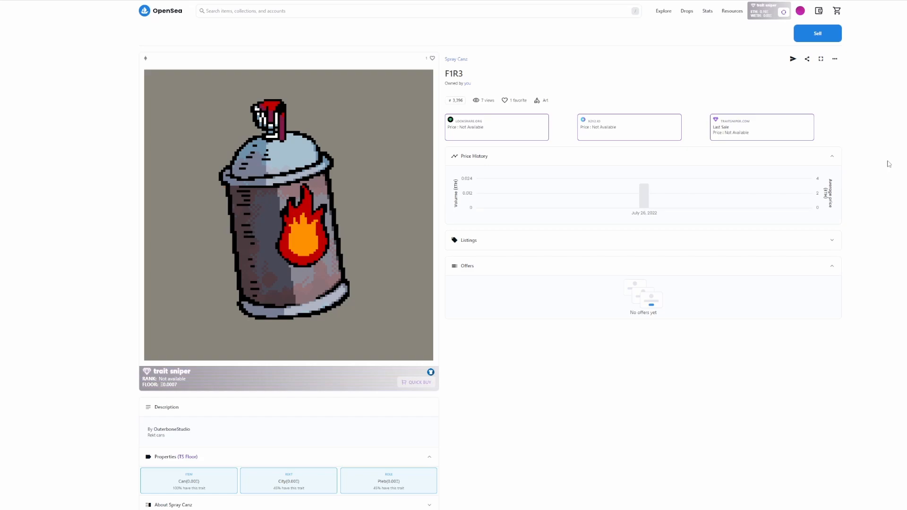
# Step: Sell F1R3 at the 0.0007 ETH floor price and complete the listing
pyautogui.click(819, 34)
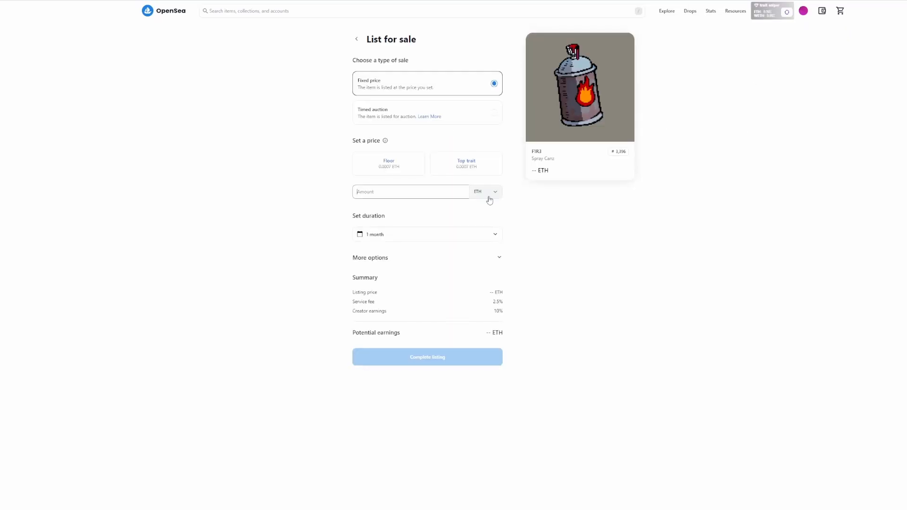
pyautogui.click(376, 173)
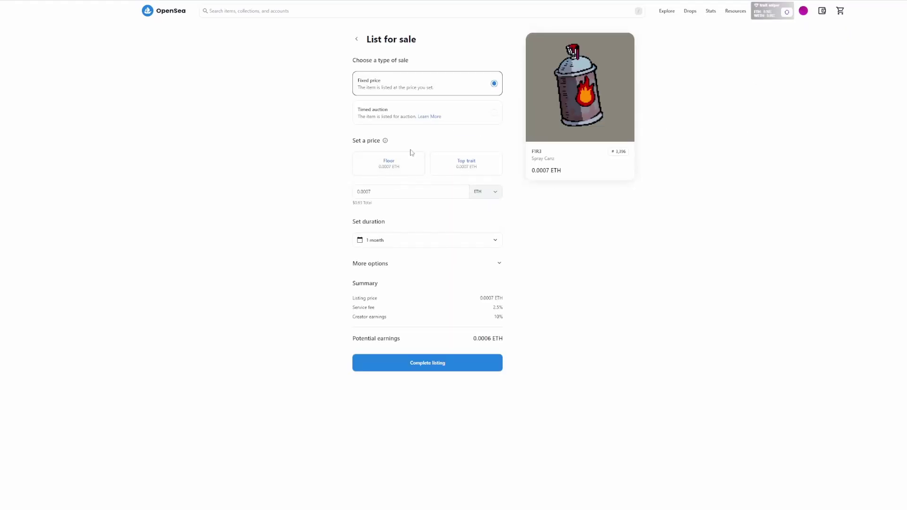
pyautogui.click(416, 367)
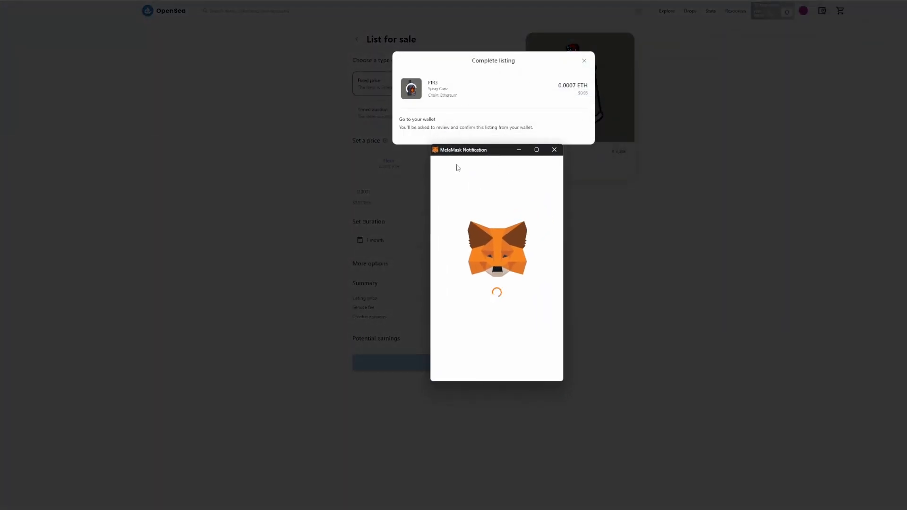
# Step: Enlarge the MetaMask window and scroll the Seaport message to its salt, conduit key and counter fields
pyautogui.moveTo(431, 143); pyautogui.dragTo(329, 67)
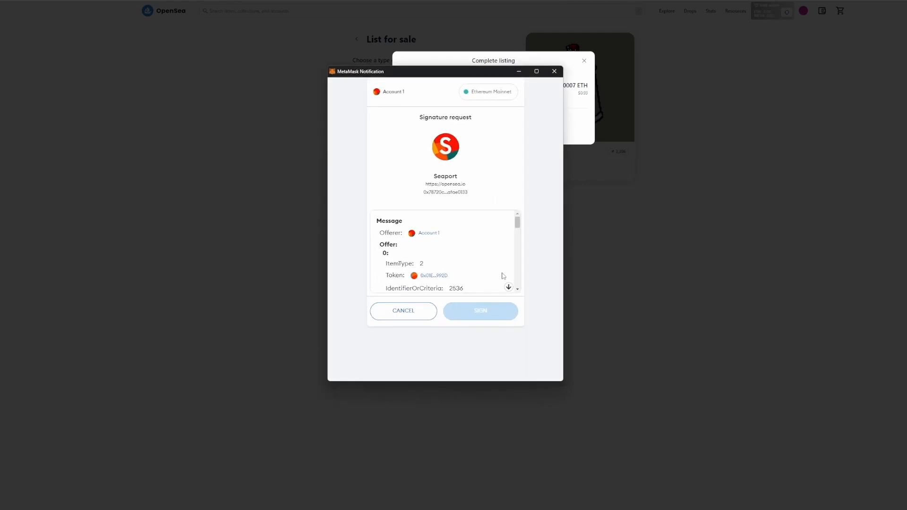
pyautogui.click(508, 288)
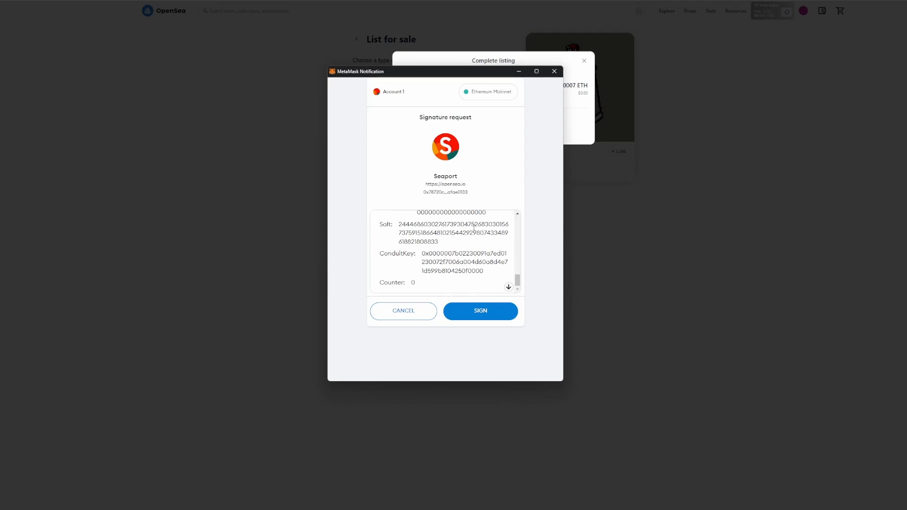
pyautogui.moveTo(436, 74); pyautogui.dragTo(486, 75)
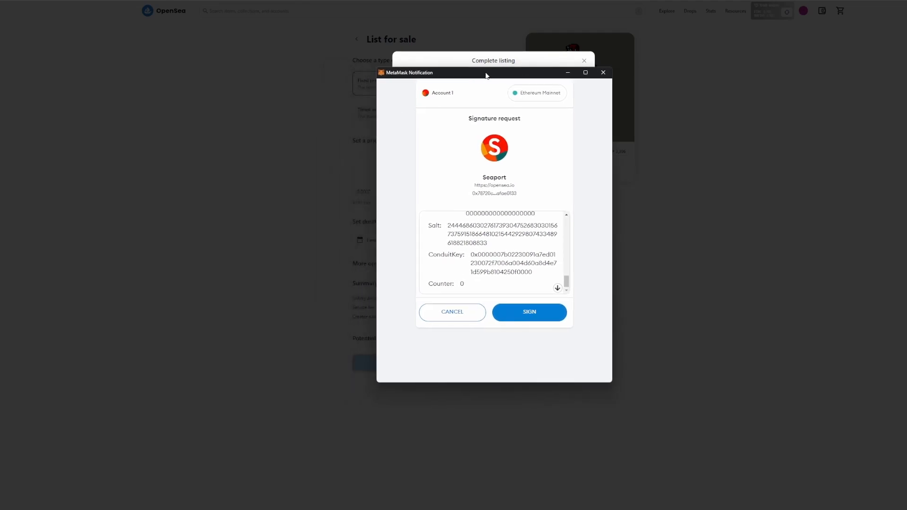